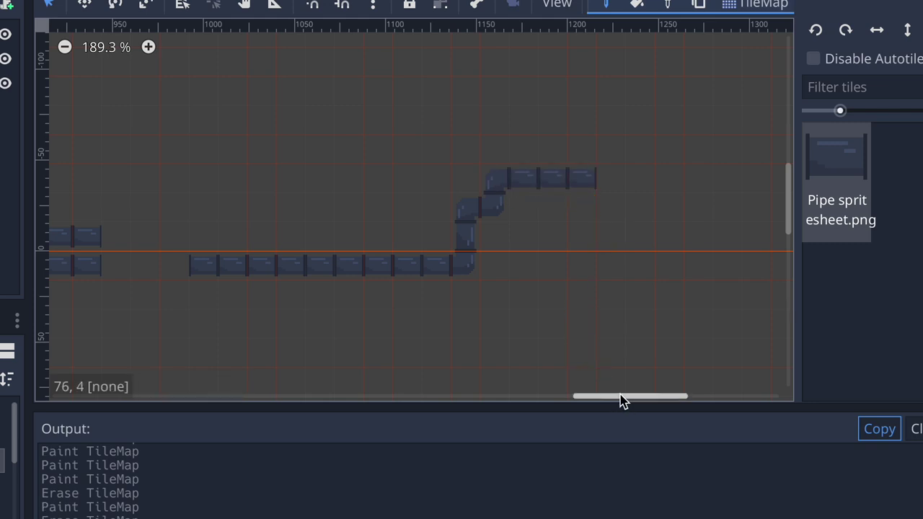
- Paint a pipe column down from the upper run with one extra tile below, then run the game
{"action": "left_click_drag", "start_coordinate": [622, 402], "coordinate": [637, 401]}
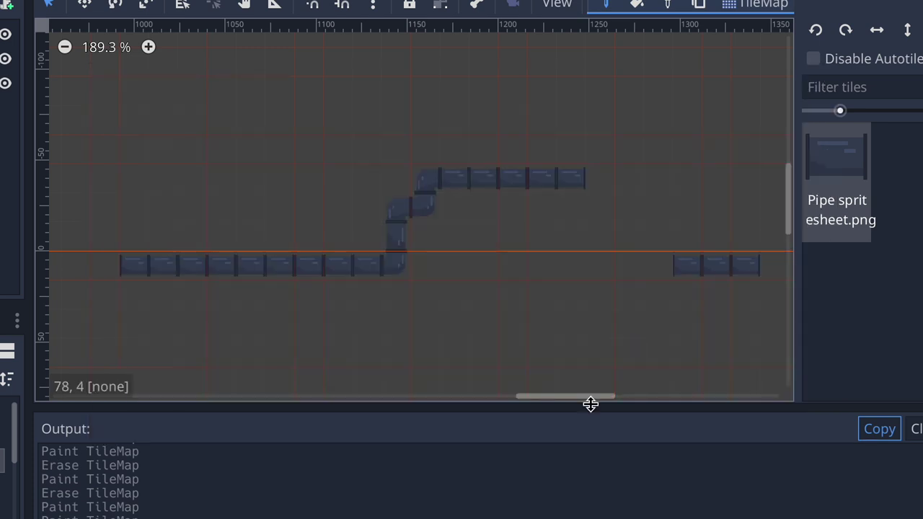
{"action": "left_click_drag", "start_coordinate": [589, 402], "coordinate": [662, 399]}
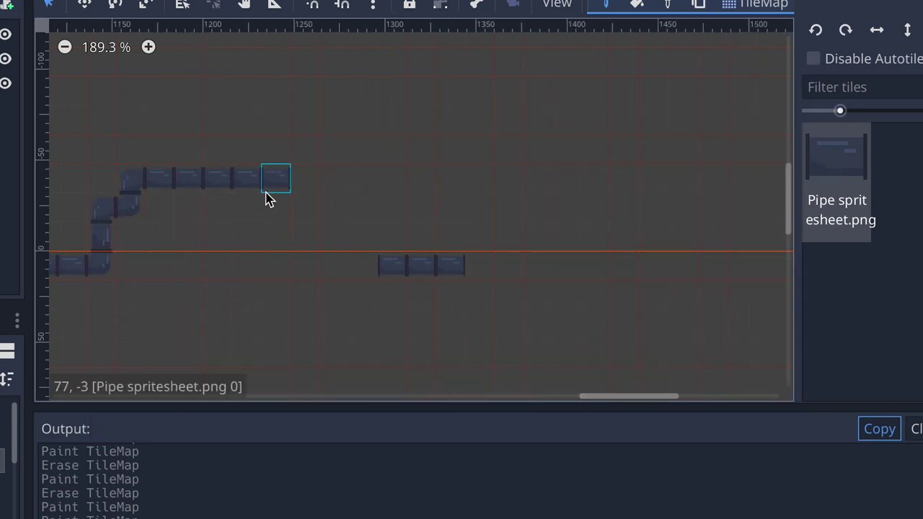
{"action": "left_click_drag", "start_coordinate": [272, 204], "coordinate": [280, 351]}
{"action": "left_click", "coordinate": [284, 388]}
{"action": "key", "text": "F5"}
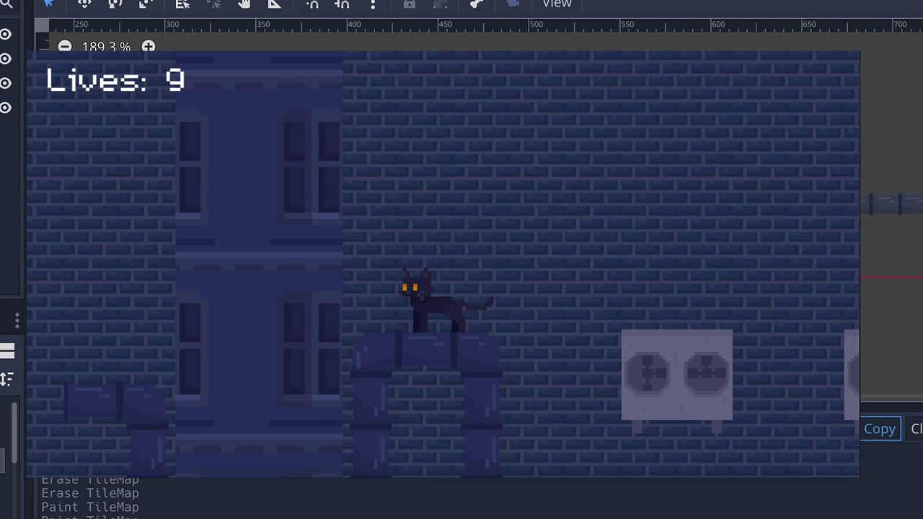
- Scroll around the level and run the game to test it
{"action": "scroll", "coordinate": [334, 249], "scroll_direction": "right", "scroll_amount": 10}
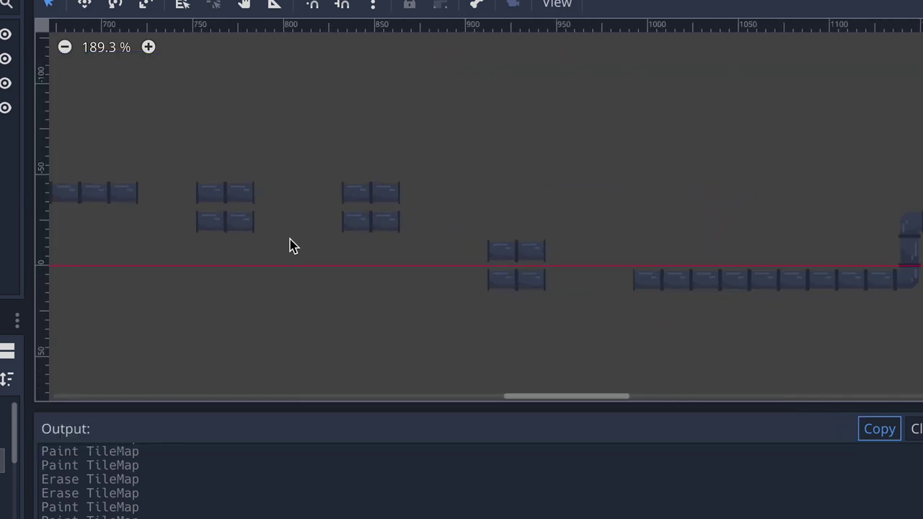
{"action": "scroll", "coordinate": [345, 173], "scroll_direction": "right", "scroll_amount": 5}
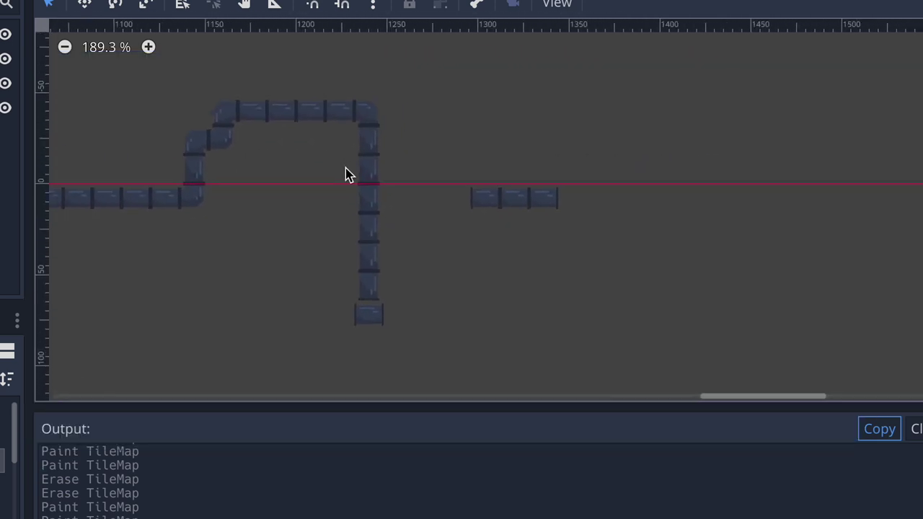
{"action": "scroll", "coordinate": [476, 183], "scroll_direction": "left", "scroll_amount": 15}
{"action": "key", "text": "F5"}
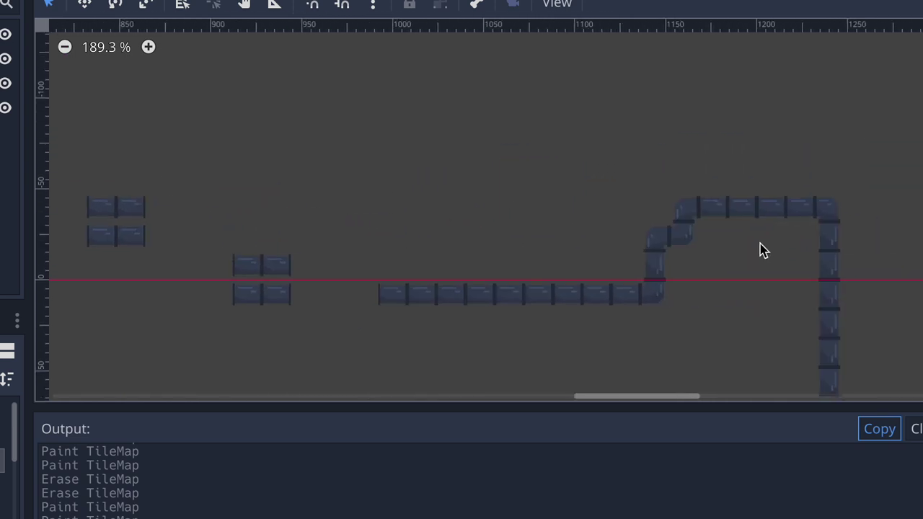
- Paint a pipe stepping down and running right from the short three-tile run, erasing stray tiles
{"action": "middle_click_drag", "start_coordinate": [763, 250], "coordinate": [240, 136]}
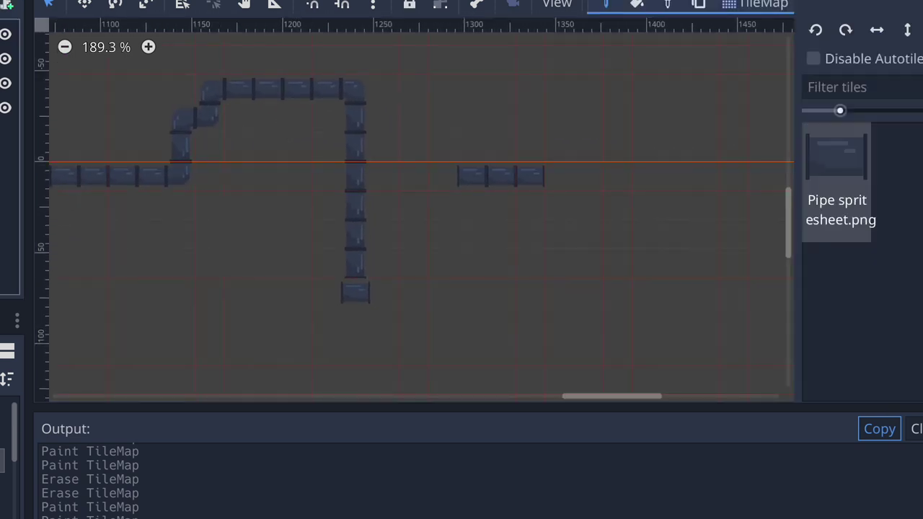
{"action": "left_click", "coordinate": [563, 182]}
{"action": "mouse_move", "coordinate": [568, 204]}
{"action": "left_mouse_down"}
{"action": "mouse_move", "coordinate": [567, 226]}
{"action": "mouse_move", "coordinate": [635, 238]}
{"action": "left_mouse_up"}
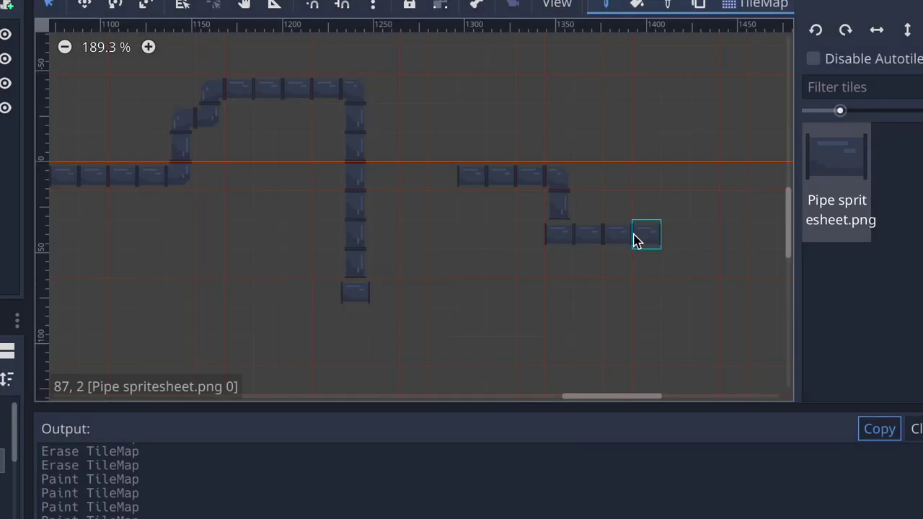
{"action": "right_click", "coordinate": [569, 246]}
{"action": "mouse_move", "coordinate": [597, 213]}
{"action": "left_mouse_down"}
{"action": "mouse_move", "coordinate": [636, 210]}
{"action": "mouse_move", "coordinate": [583, 208]}
{"action": "left_mouse_up"}
{"action": "right_click", "coordinate": [557, 210]}
{"action": "left_click", "coordinate": [555, 210]}
{"action": "left_click", "coordinate": [558, 233]}
{"action": "right_click_drag", "start_coordinate": [591, 213], "coordinate": [691, 233]}
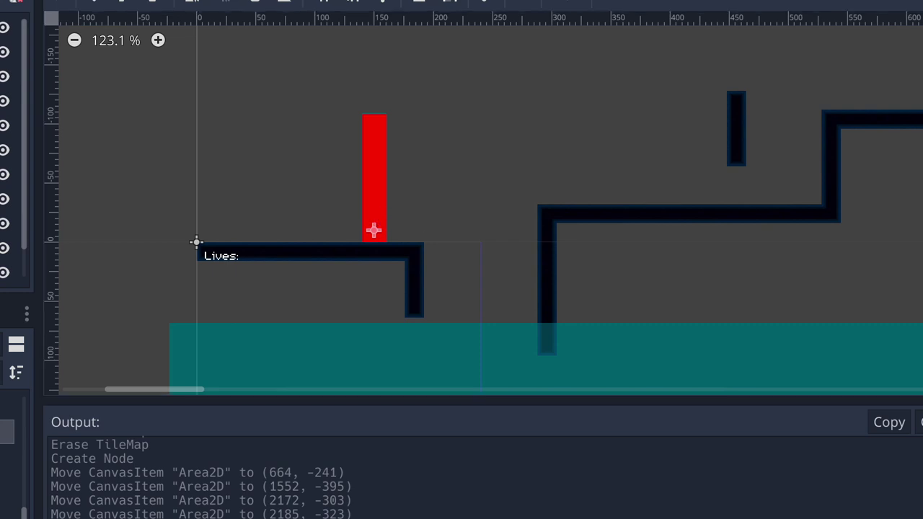
- Scroll the level view right along the pipe ledge
{"action": "scroll", "coordinate": [843, 129], "scroll_direction": "right", "scroll_amount": 10}
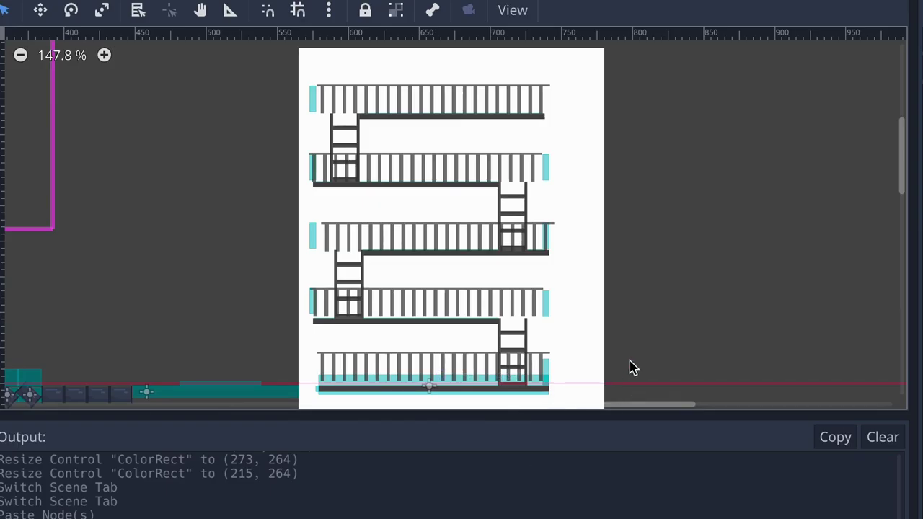
- Scroll around the level to inspect the pipe floor beside the red hazard bar
{"action": "scroll", "coordinate": [591, 252], "scroll_direction": "down", "scroll_amount": 2}
{"action": "scroll", "coordinate": [591, 251], "scroll_direction": "right", "scroll_amount": 2}
{"action": "scroll", "coordinate": [494, 206], "scroll_direction": "left", "scroll_amount": 3}
{"action": "scroll", "coordinate": [494, 206], "scroll_direction": "up", "scroll_amount": 2}
{"action": "scroll", "coordinate": [593, 204], "scroll_direction": "right", "scroll_amount": 2}
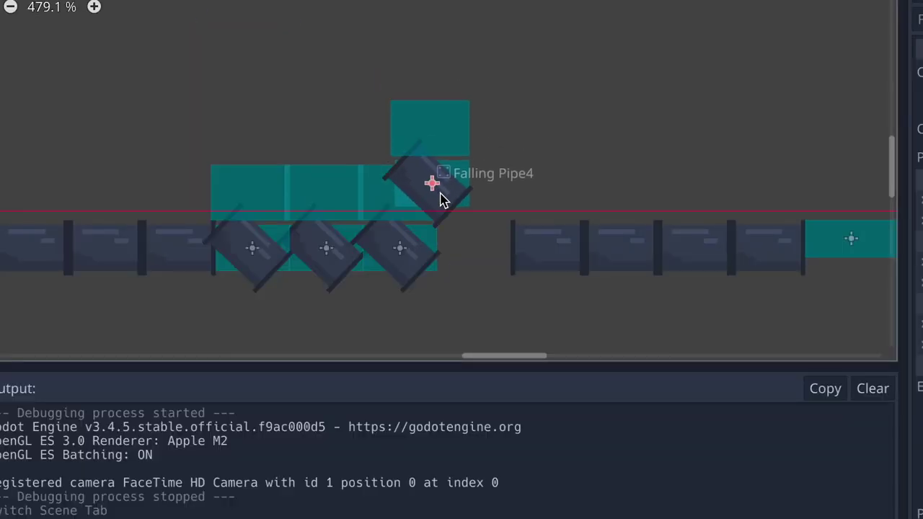
- Move Falling Pipe4 beside the other tilted pipes on the floor
{"action": "left_click_drag", "start_coordinate": [443, 200], "coordinate": [470, 248]}
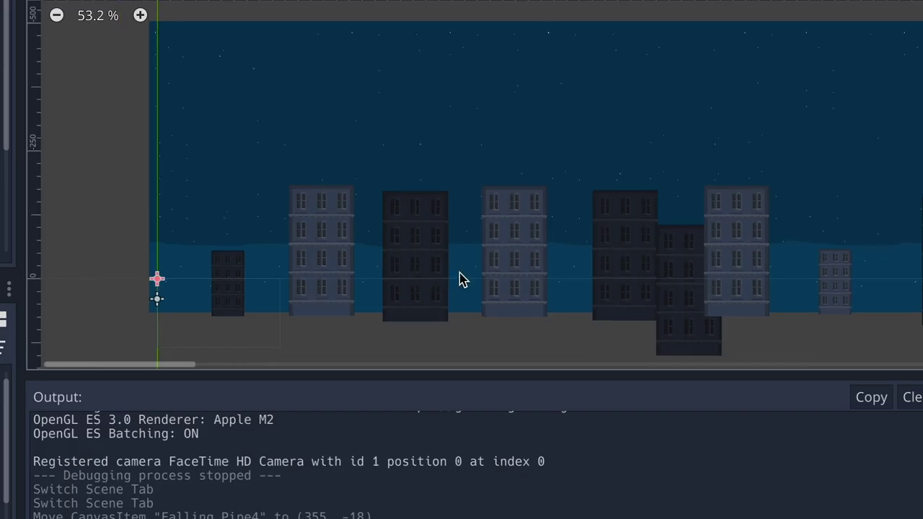
- Pan and scroll across the starry city-skyline backdrop to inspect its buildings
{"action": "scroll", "coordinate": [377, 272], "scroll_direction": "up", "scroll_amount": 3}
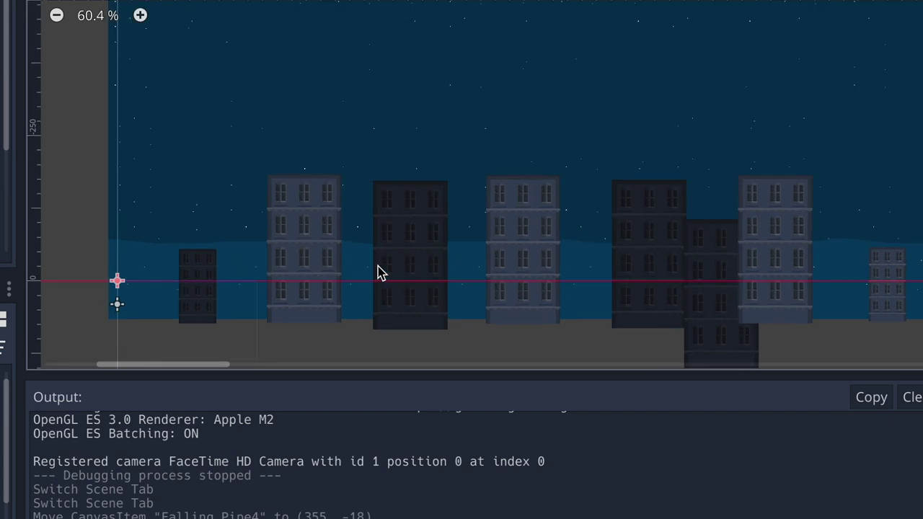
{"action": "middle_click_drag", "start_coordinate": [391, 281], "coordinate": [556, 279]}
{"action": "scroll", "coordinate": [557, 279], "scroll_direction": "right", "scroll_amount": 10}
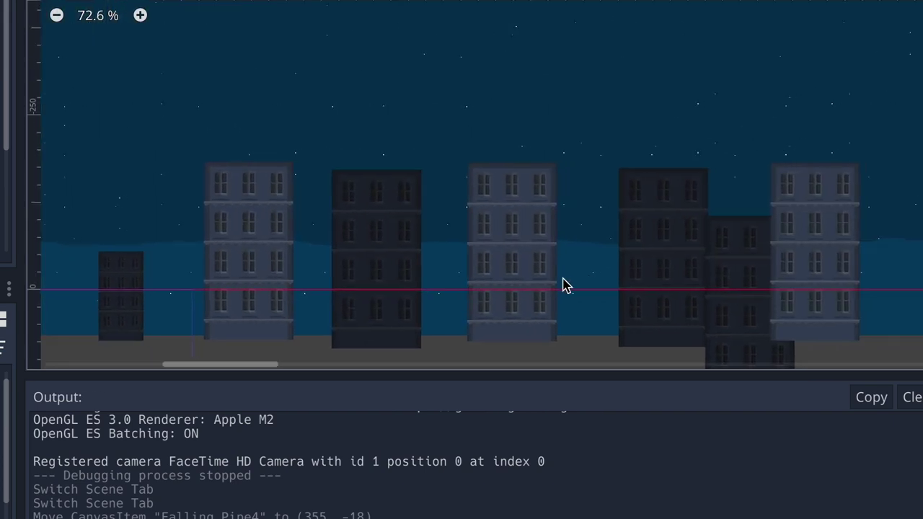
{"action": "scroll", "coordinate": [570, 279], "scroll_direction": "right", "scroll_amount": 5}
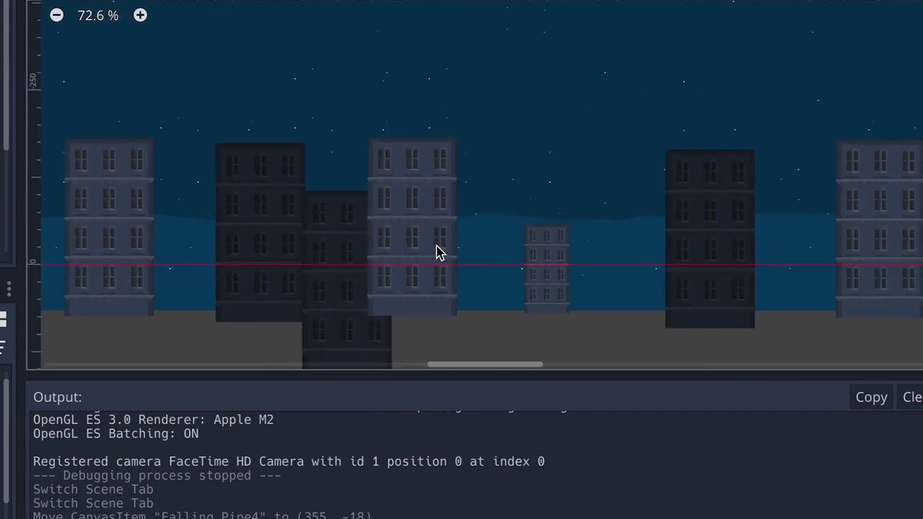
{"action": "scroll", "coordinate": [414, 243], "scroll_direction": "down", "scroll_amount": 4}
{"action": "scroll", "coordinate": [562, 254], "scroll_direction": "left", "scroll_amount": 4}
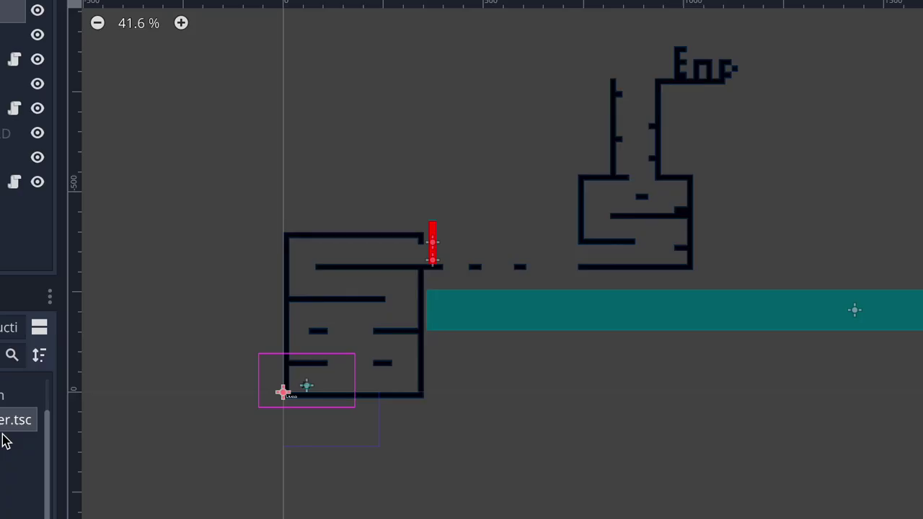
- Delete the unused .tsc scene file from the project, then finish typing the 9 Lives title text
{"action": "right_click", "coordinate": [10, 430]}
{"action": "left_click", "coordinate": [45, 460]}
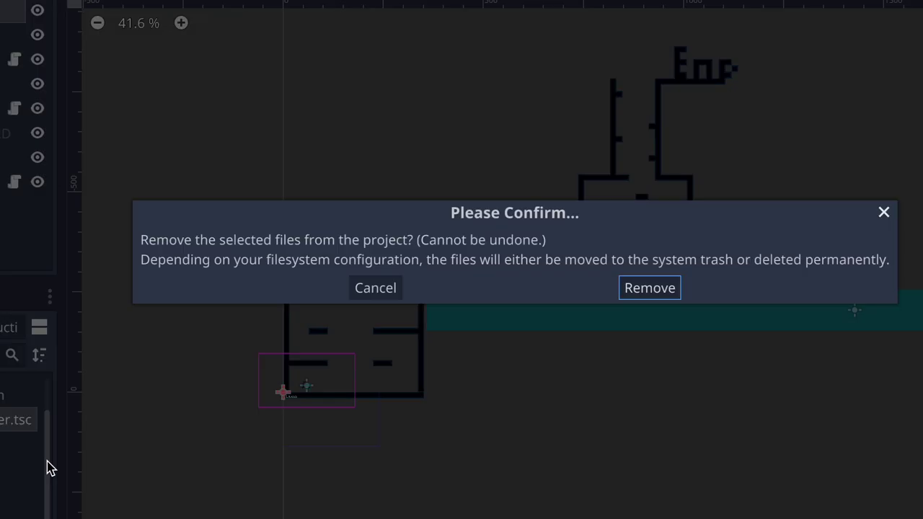
{"action": "left_click", "coordinate": [351, 276]}
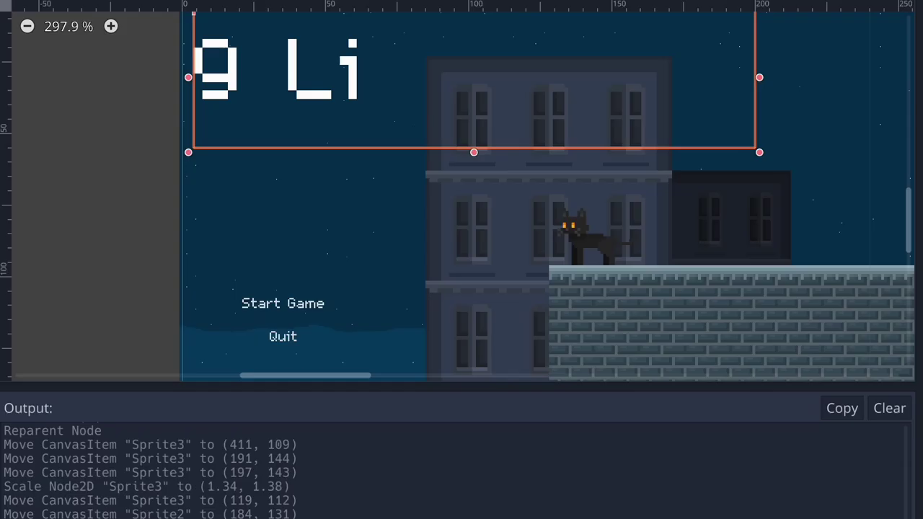
{"action": "type", "text": "ve"}
{"action": "type", "text": "s"}
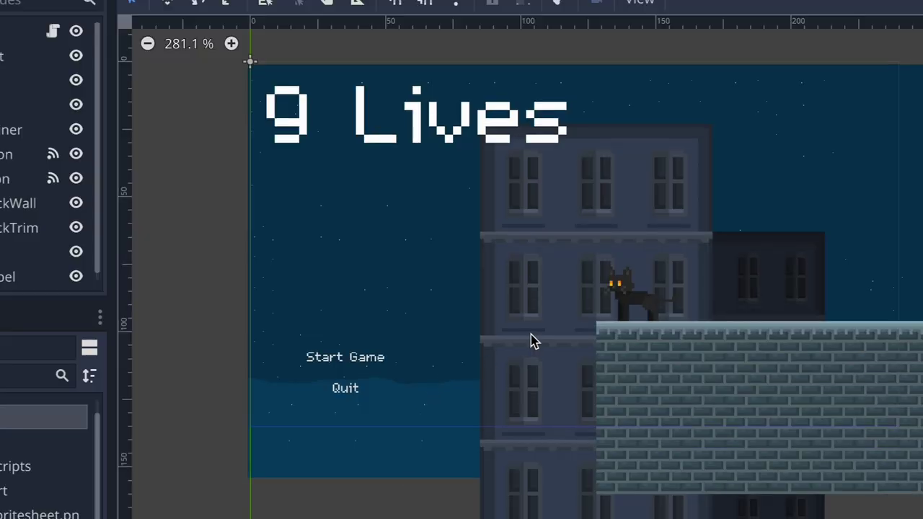
- Pan across the title menu scene with its Start Game and Quit buttons
{"action": "scroll", "coordinate": [504, 333], "scroll_direction": "right", "scroll_amount": 3}
{"action": "scroll", "coordinate": [548, 339], "scroll_direction": "up", "scroll_amount": 3}
{"action": "middle_click_drag", "start_coordinate": [836, 387], "coordinate": [795, 387]}
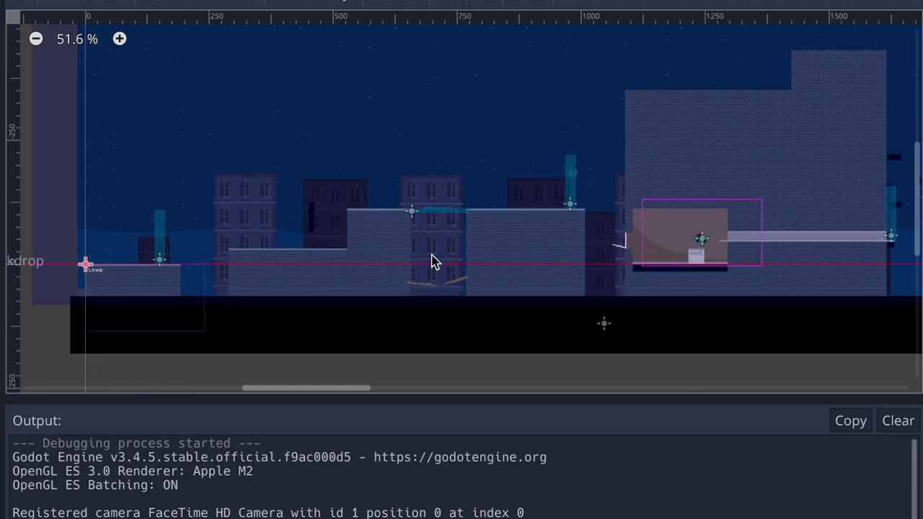
{"action": "scroll", "coordinate": [415, 242], "scroll_direction": "left", "scroll_amount": 3}
{"action": "scroll", "coordinate": [412, 247], "scroll_direction": "up", "scroll_amount": 2}
{"action": "scroll", "coordinate": [376, 252], "scroll_direction": "right", "scroll_amount": 2}
{"action": "scroll", "coordinate": [432, 252], "scroll_direction": "down", "scroll_amount": 1}
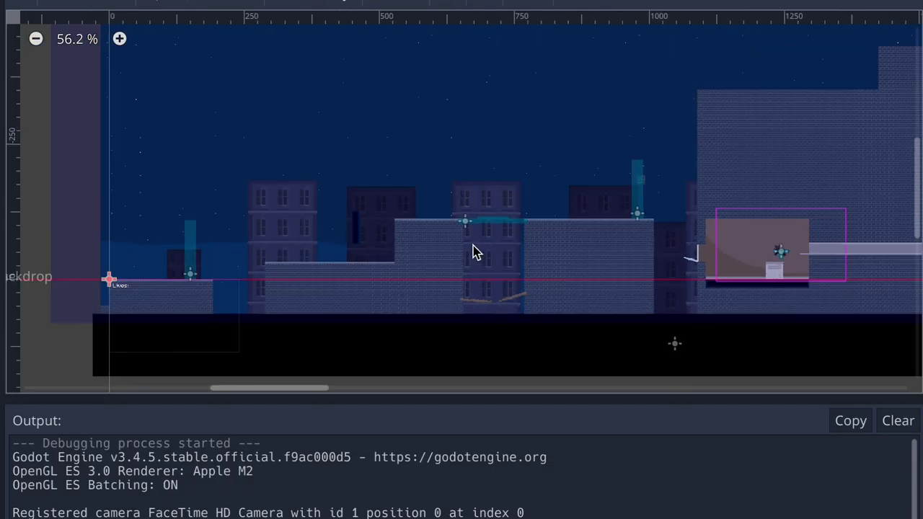
{"action": "scroll", "coordinate": [423, 255], "scroll_direction": "right", "scroll_amount": 2}
{"action": "scroll", "coordinate": [500, 247], "scroll_direction": "down", "scroll_amount": 1}
{"action": "scroll", "coordinate": [468, 253], "scroll_direction": "right", "scroll_amount": 2}
{"action": "scroll", "coordinate": [466, 253], "scroll_direction": "right", "scroll_amount": 4}
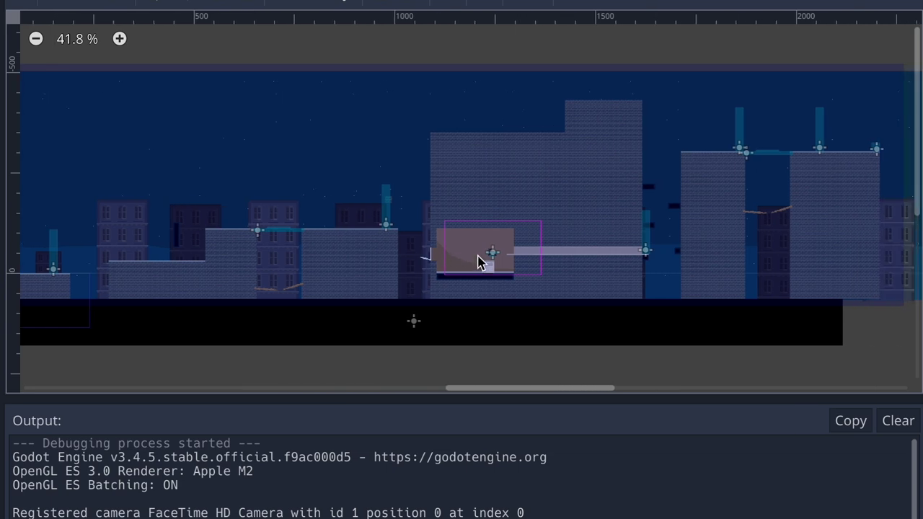
{"action": "scroll", "coordinate": [425, 220], "scroll_direction": "left", "scroll_amount": 6}
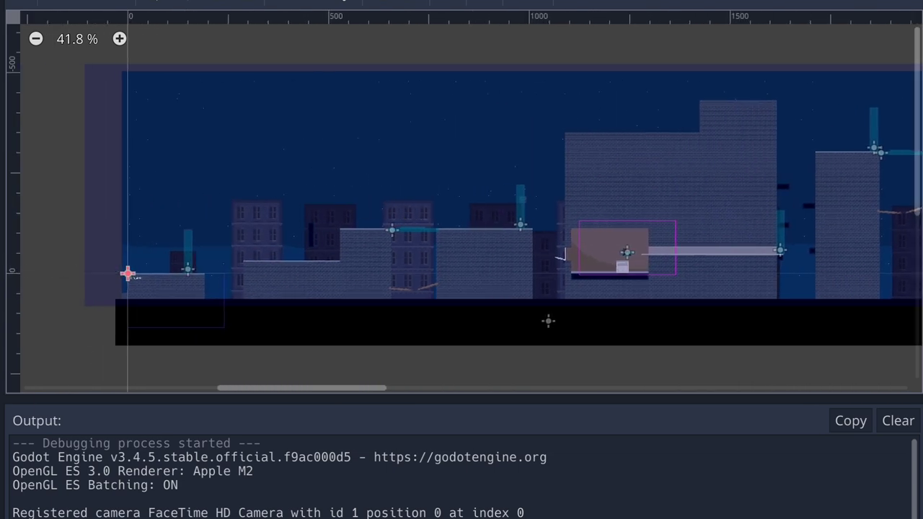
{"action": "scroll", "coordinate": [182, 250], "scroll_direction": "up", "scroll_amount": 4}
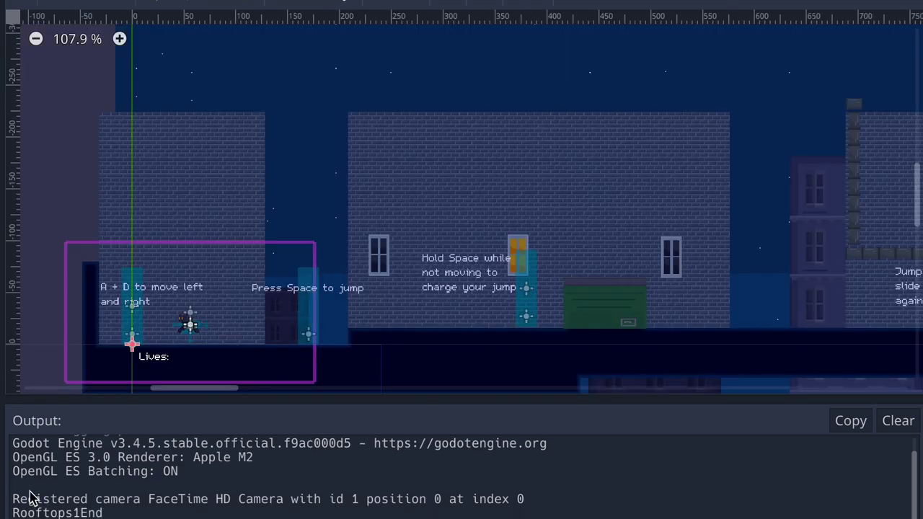
{"action": "scroll", "coordinate": [546, 215], "scroll_direction": "right", "scroll_amount": 10}
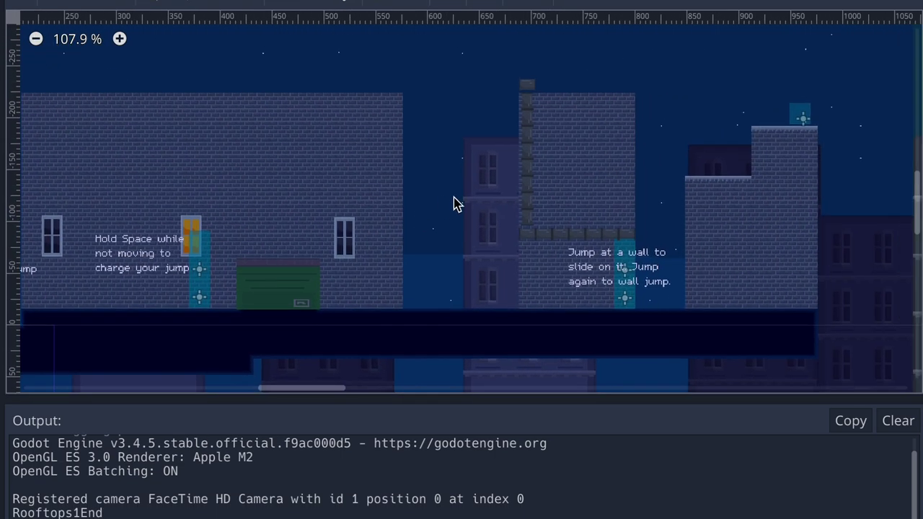
{"action": "scroll", "coordinate": [310, 194], "scroll_direction": "left", "scroll_amount": 10}
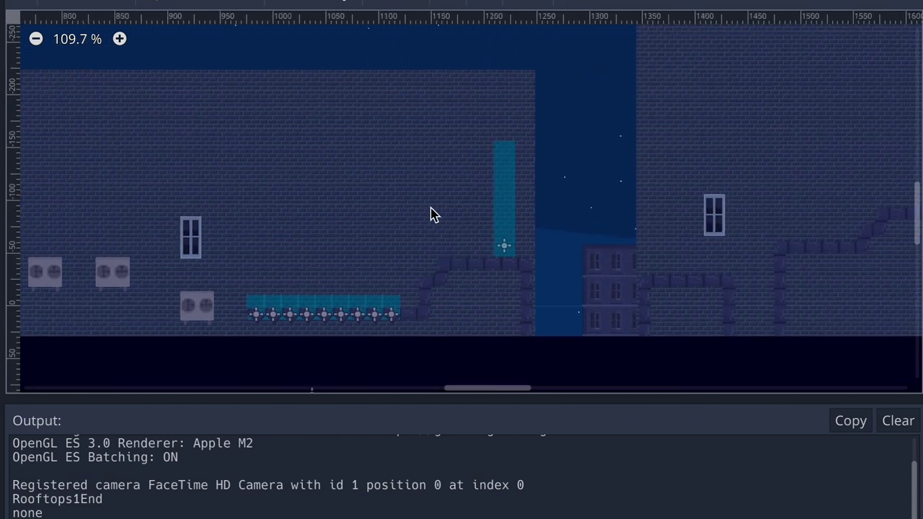
{"action": "scroll", "coordinate": [428, 215], "scroll_direction": "right", "scroll_amount": 15}
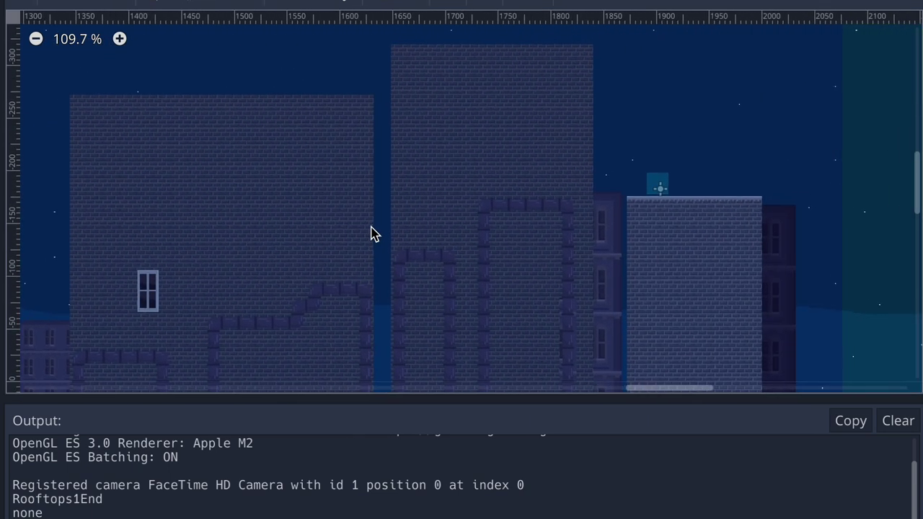
{"action": "scroll", "coordinate": [370, 235], "scroll_direction": "right", "scroll_amount": 3}
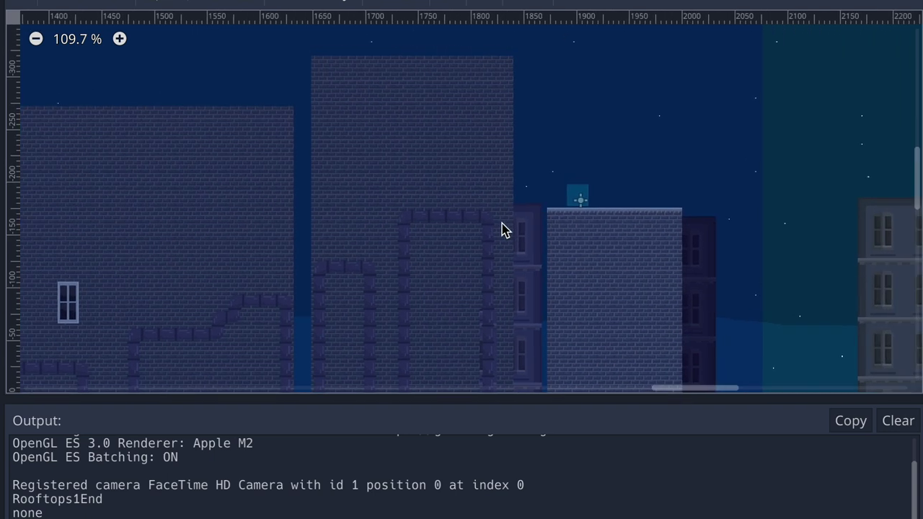